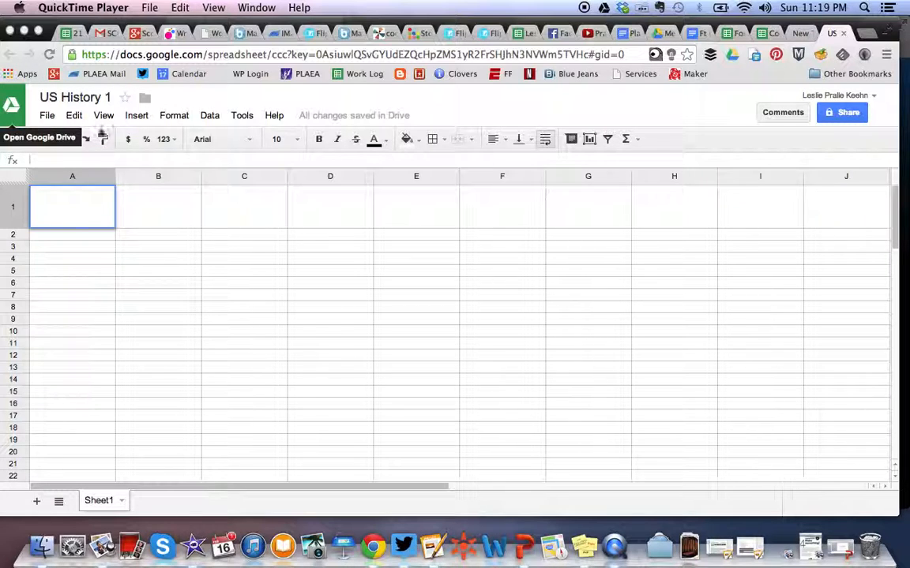
- Enter the headers Group Members and Name of Article in cells A1 and B1
click(75, 99)
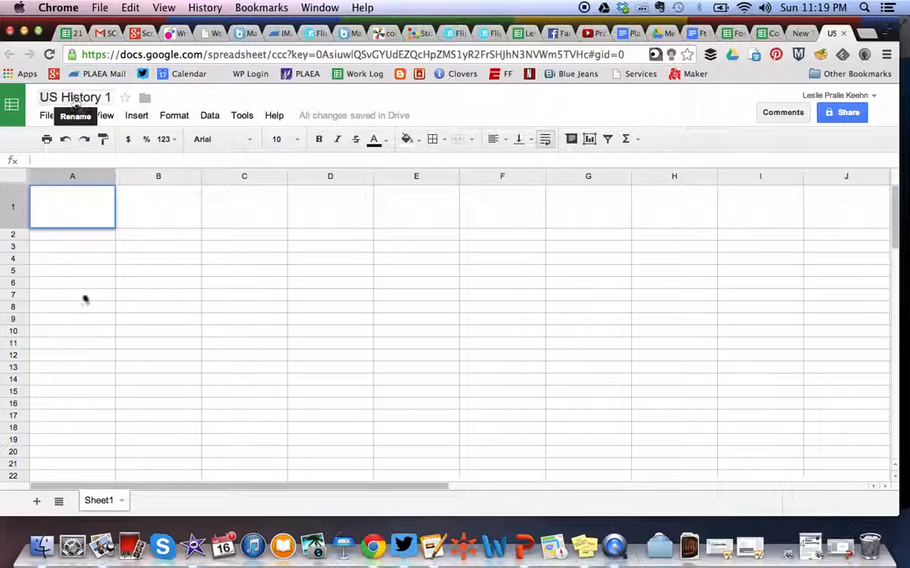
click(80, 218)
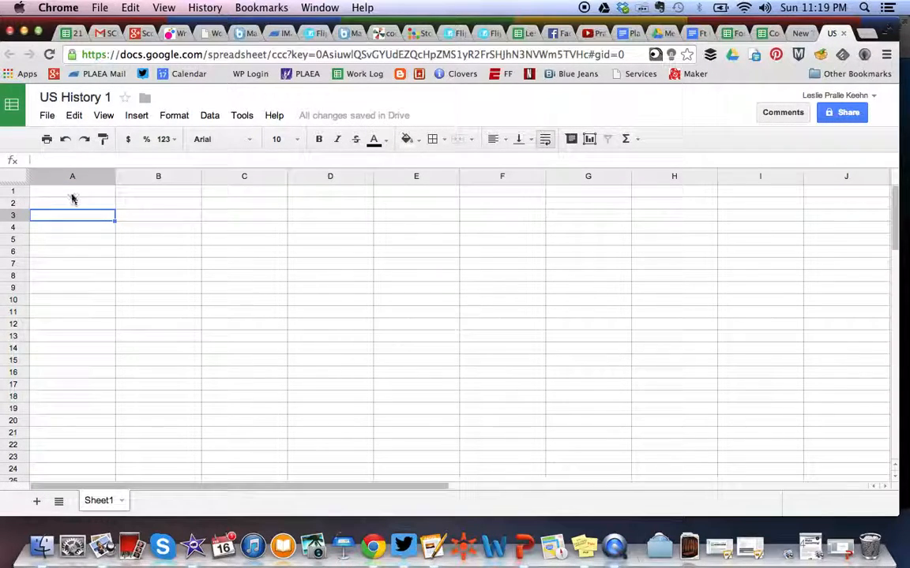
click(71, 197)
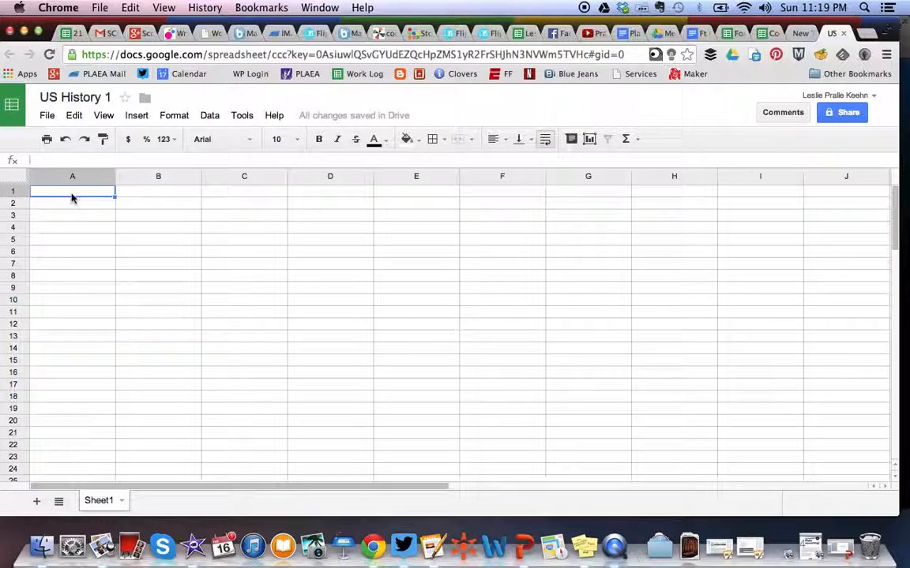
text(Group Members)
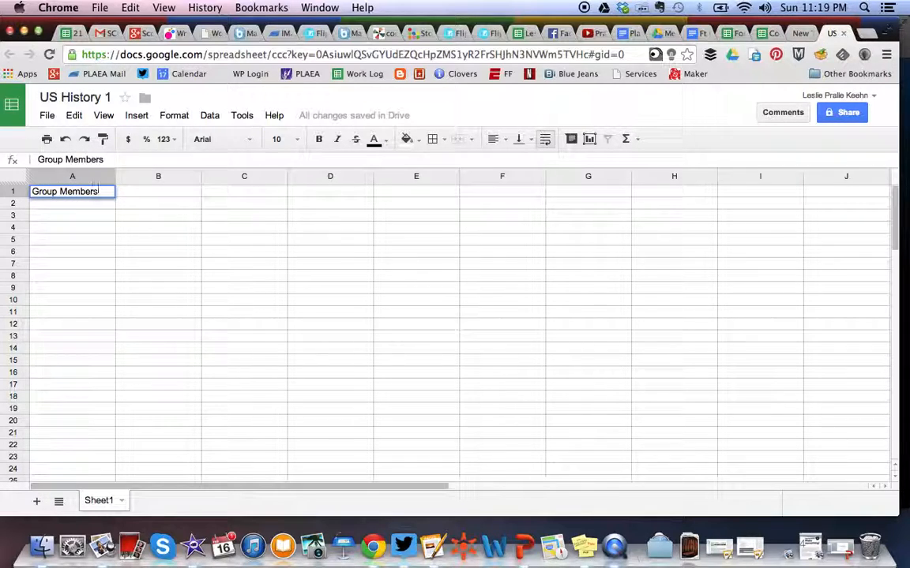
key(Tab)
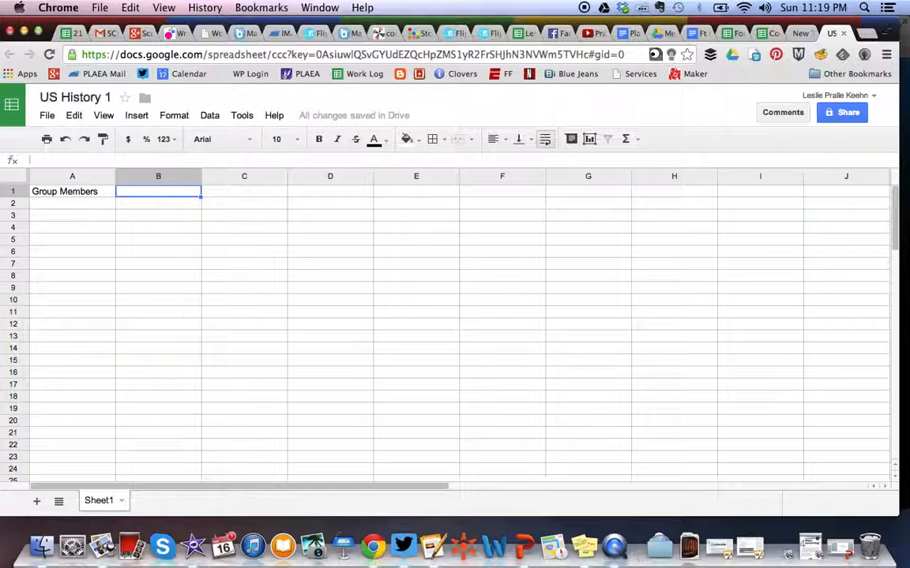
text(Name of Article)
key(Tab)
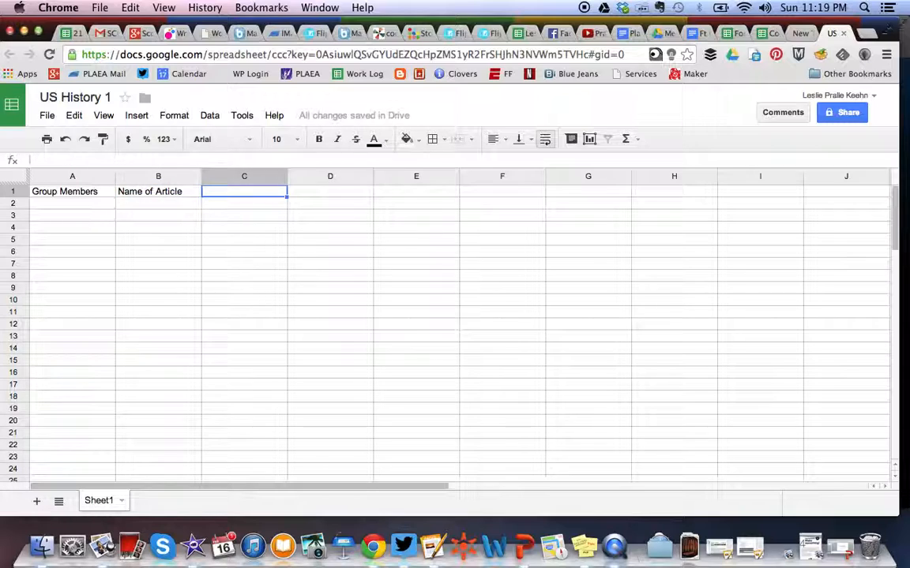
- Enter the headers Pros, Cons and Other Information in cells C1 through E1
text(Pros)
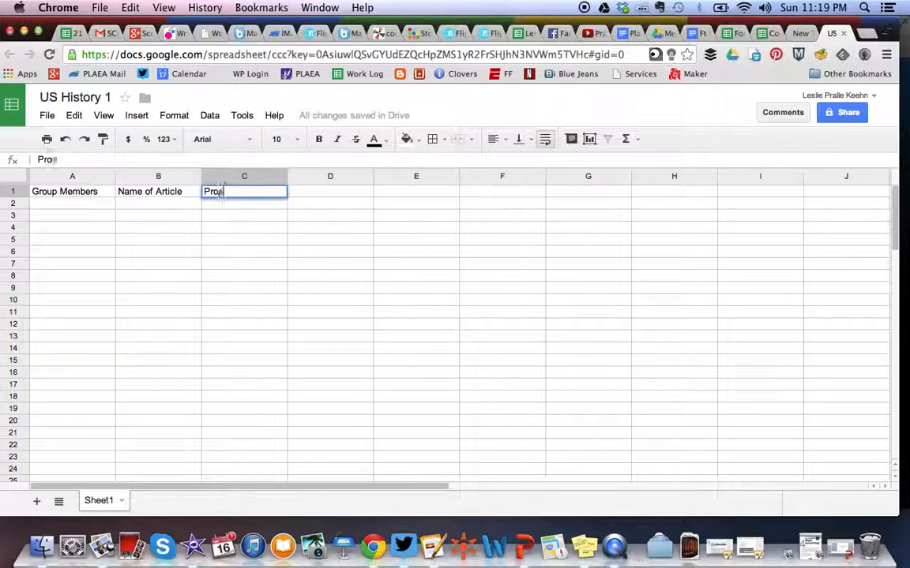
key(Tab)
text(Cons)
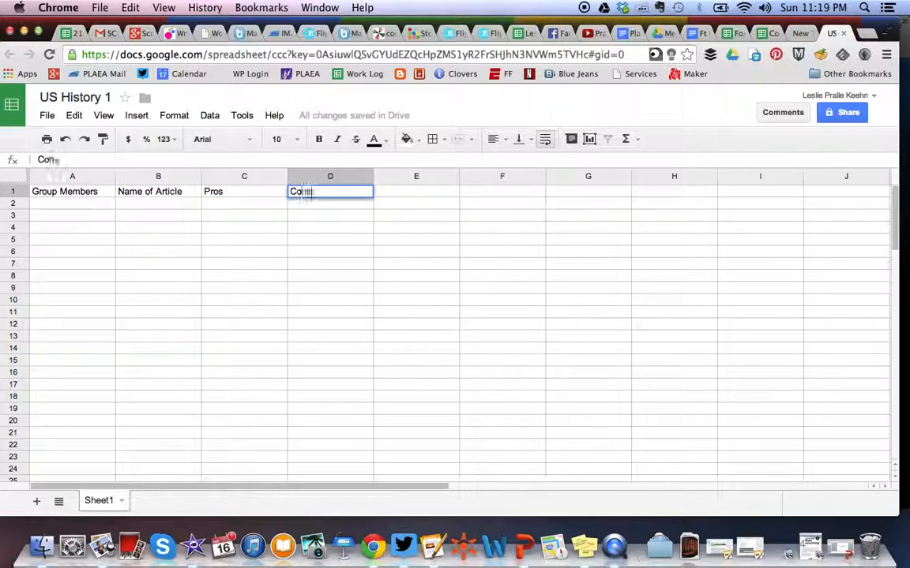
key(Tab)
text(Other Information)
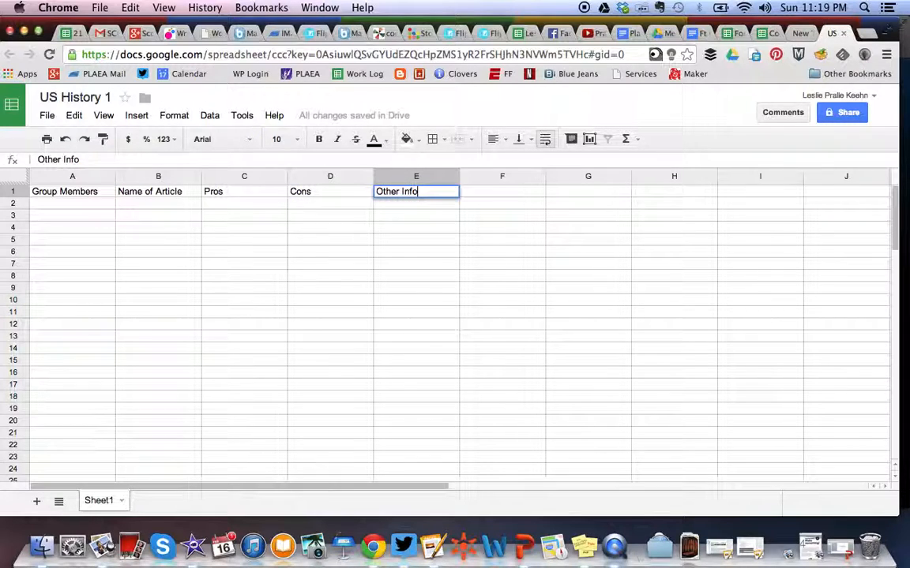
key(Return)
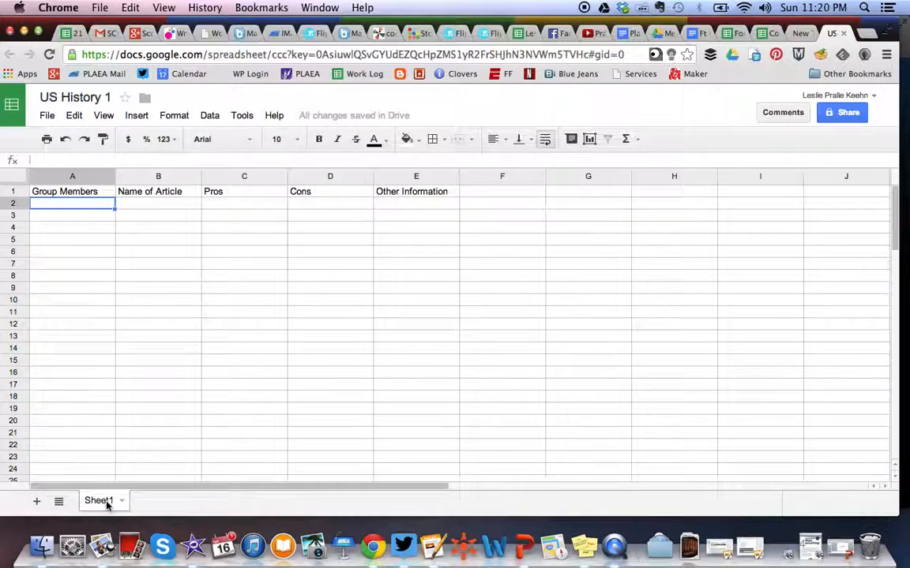
- Add five new sheets to the spreadsheet
click(37, 503)
click(37, 503)
click(37, 503)
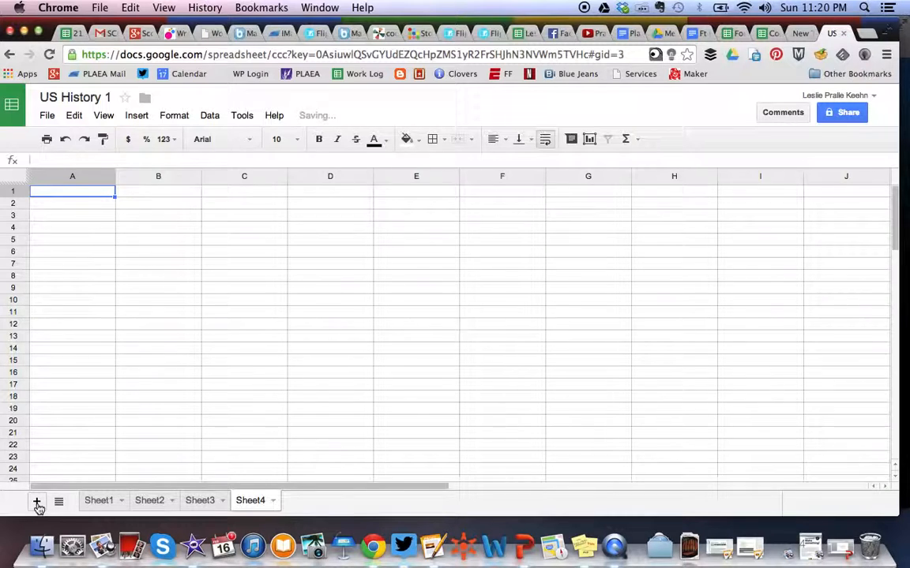
click(37, 503)
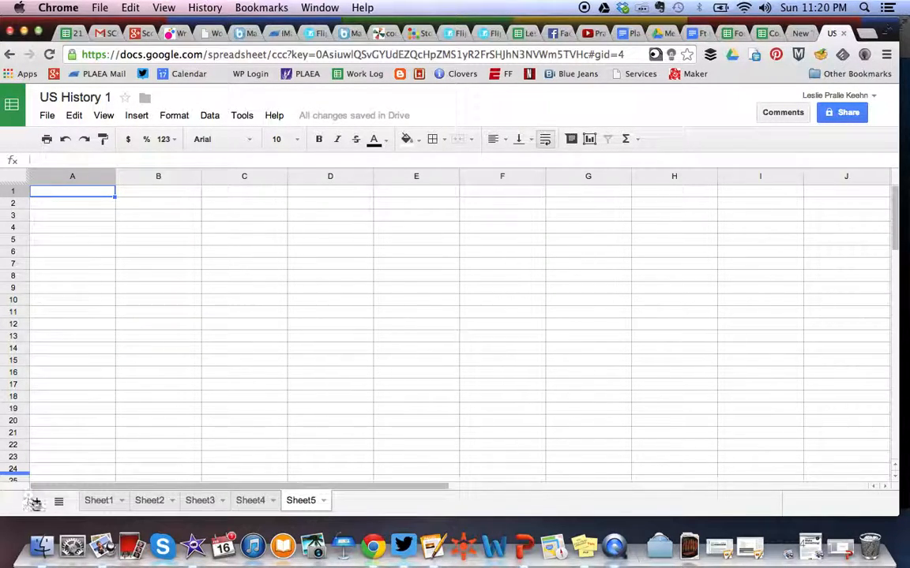
click(36, 500)
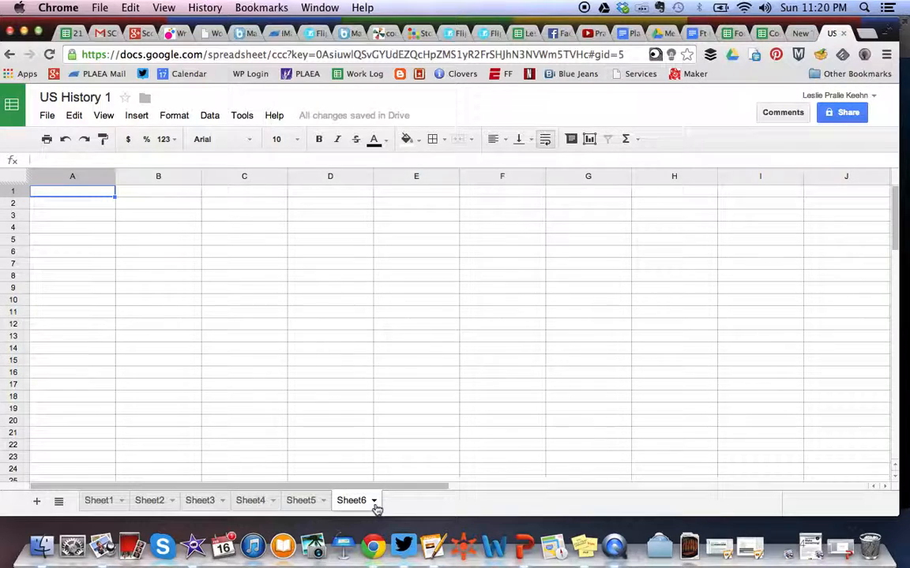
- Rename the last sheet, Sheet6, to Summary
click(374, 501)
click(376, 372)
text(Summary)
key(Return)
- Copy the header row A1:E1 from Sheet1 and paste it into the Summary sheet
click(106, 502)
drag(79, 193, 387, 197)
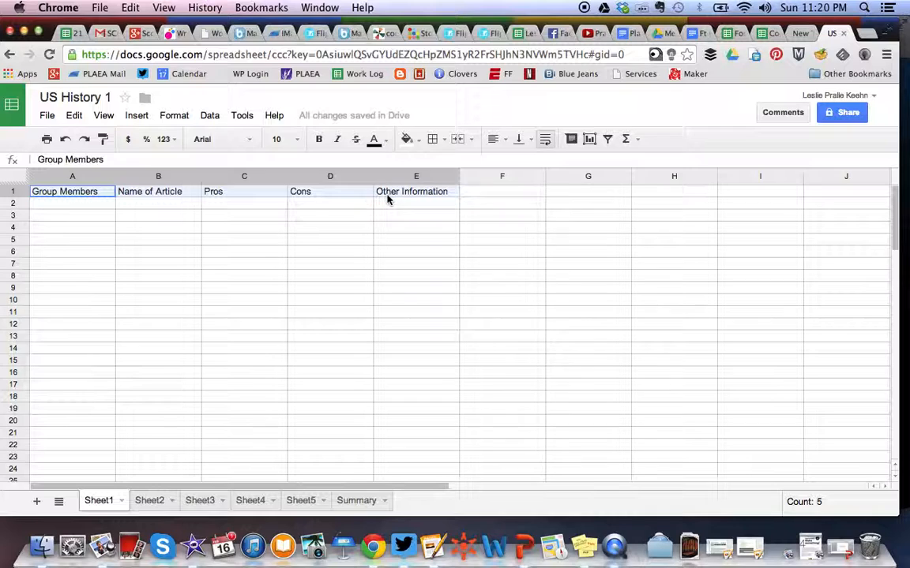
key(ctrl+c)
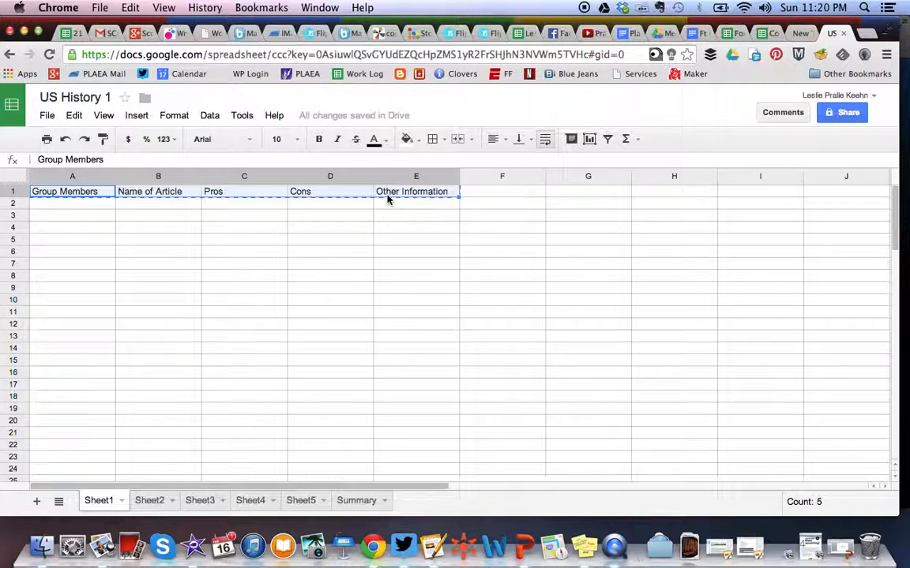
click(363, 501)
key(ctrl+v)
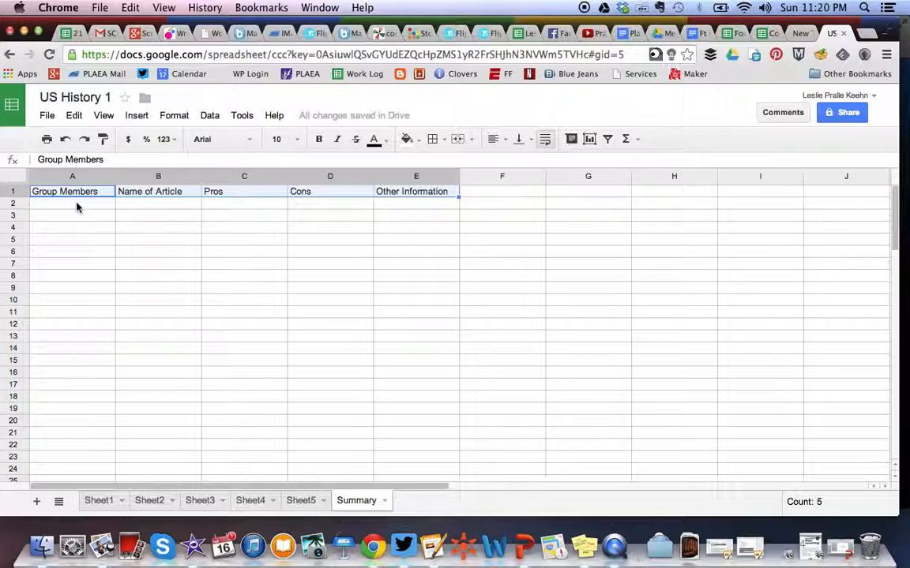
- In Summary cell A2, enter the formula ='Sheet1'!A2 to pull the group members from Sheet1
click(78, 207)
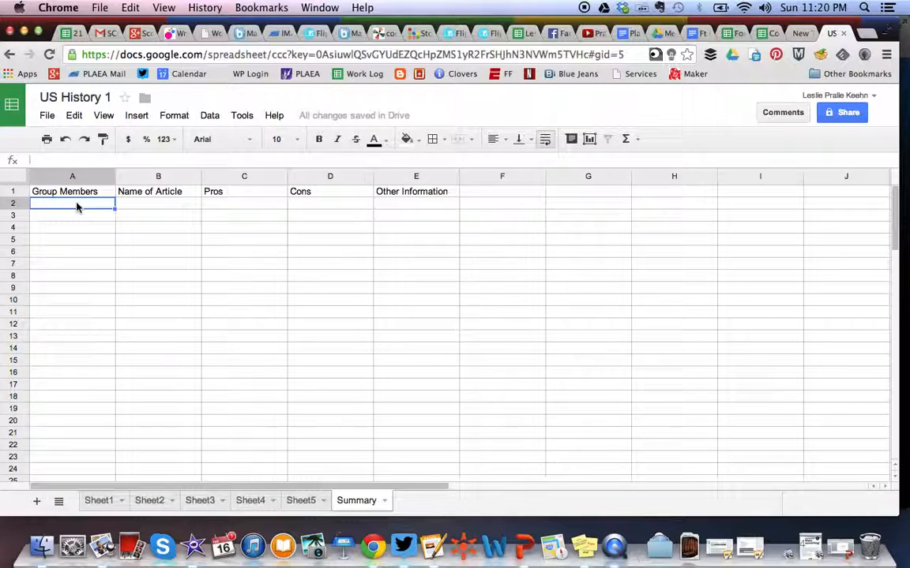
click(66, 160)
text(=)
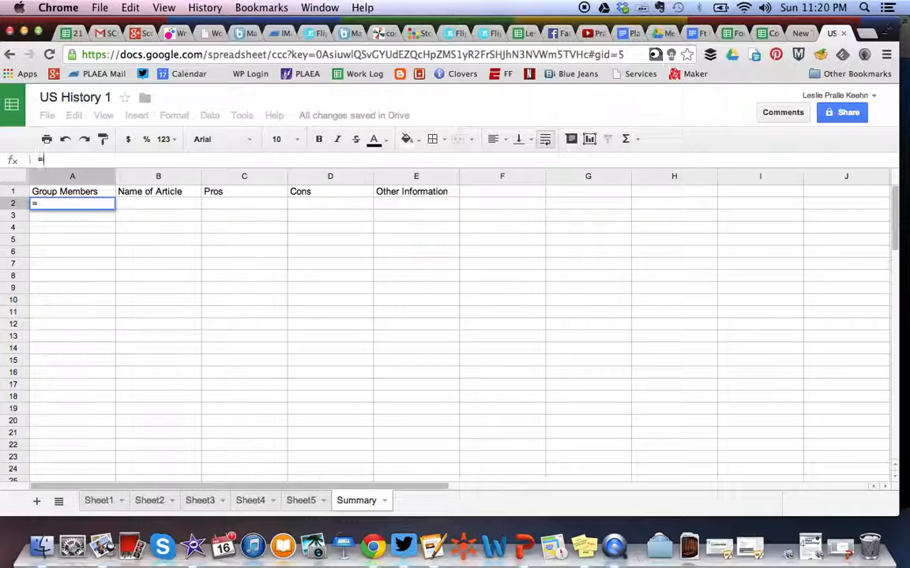
text('Sheet1)
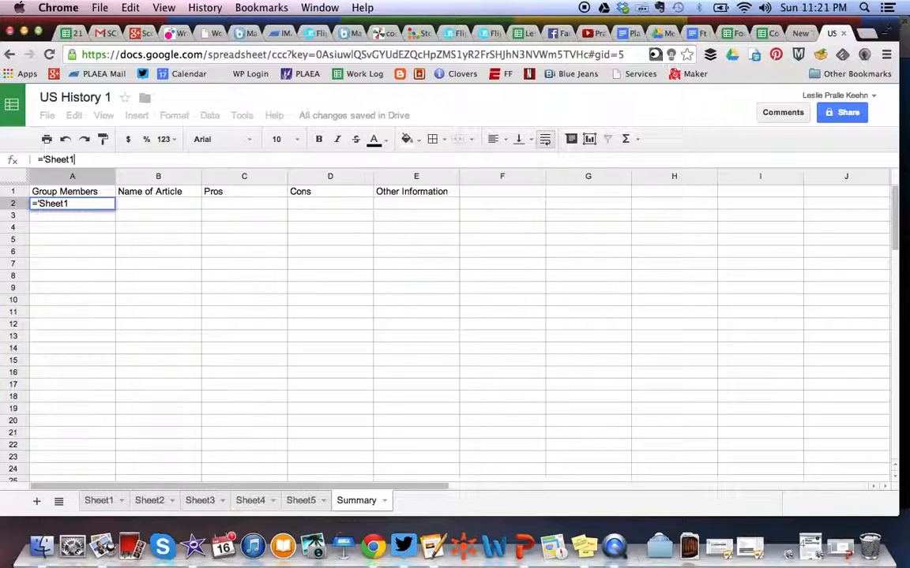
key(BackSpace)
key(BackSpace)
key(BackSpace)
key(BackSpace)
key(BackSpace)
text(Group 1)
key(BackSpace)
key(BackSpace)
key(BackSpace)
key(BackSpace)
key(BackSpace)
key(BackSpace)
key(BackSpace)
text(Sheet)
text(!)
click(107, 503)
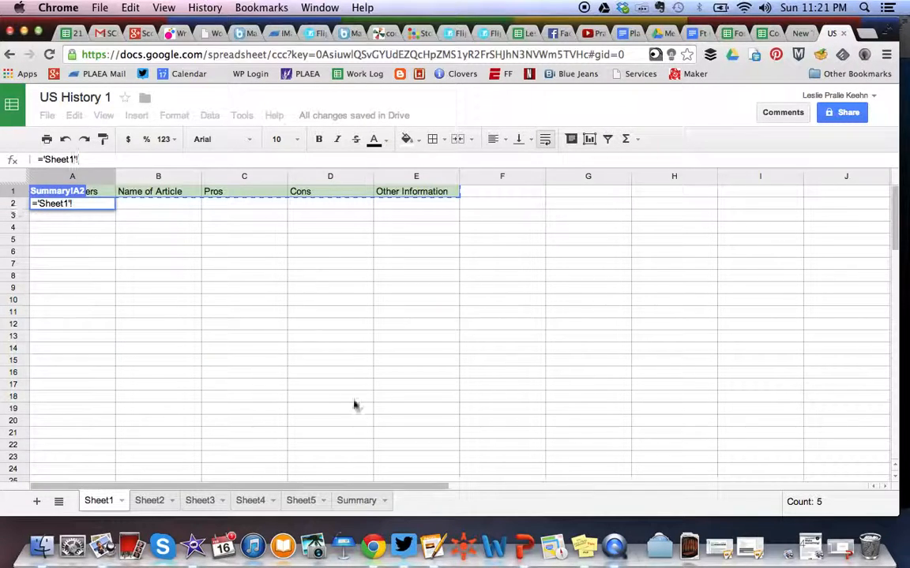
click(356, 500)
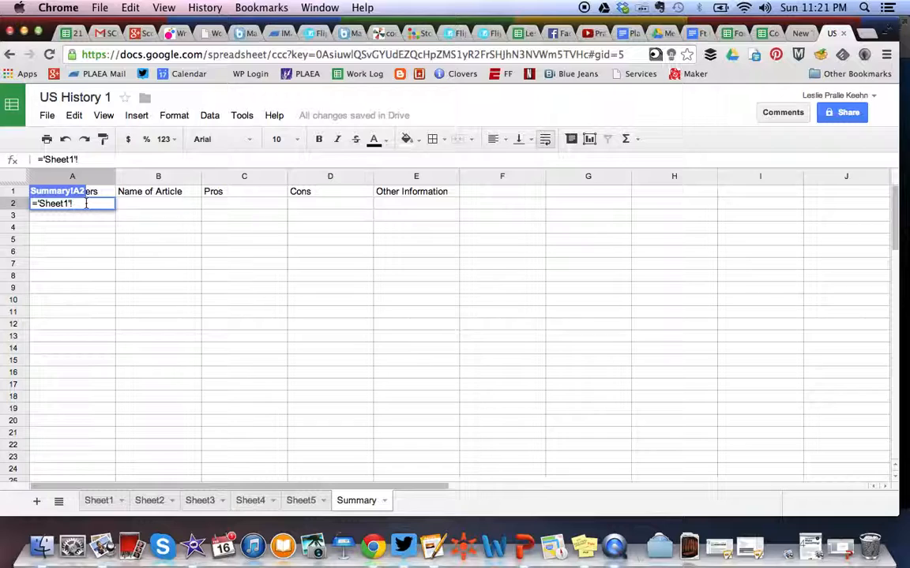
text(A2)
key(Tab)
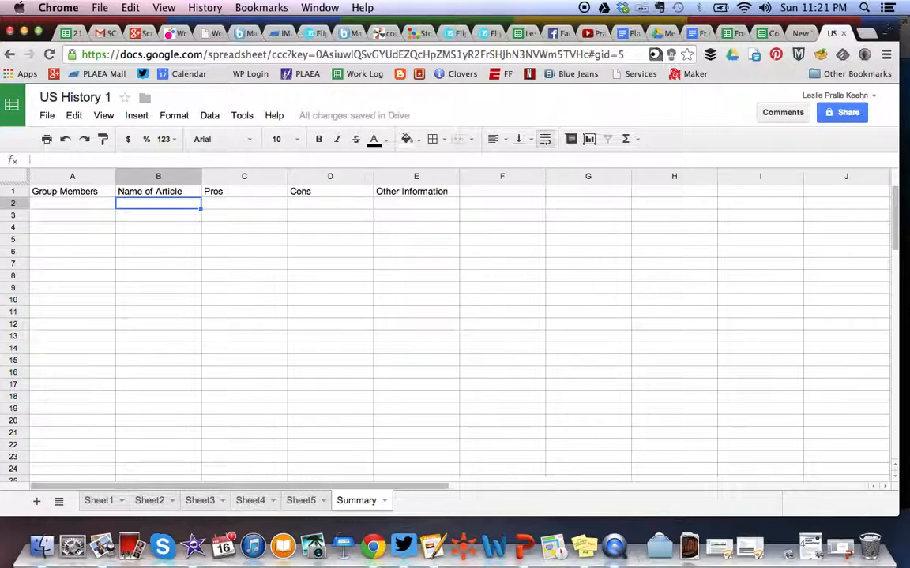
click(58, 206)
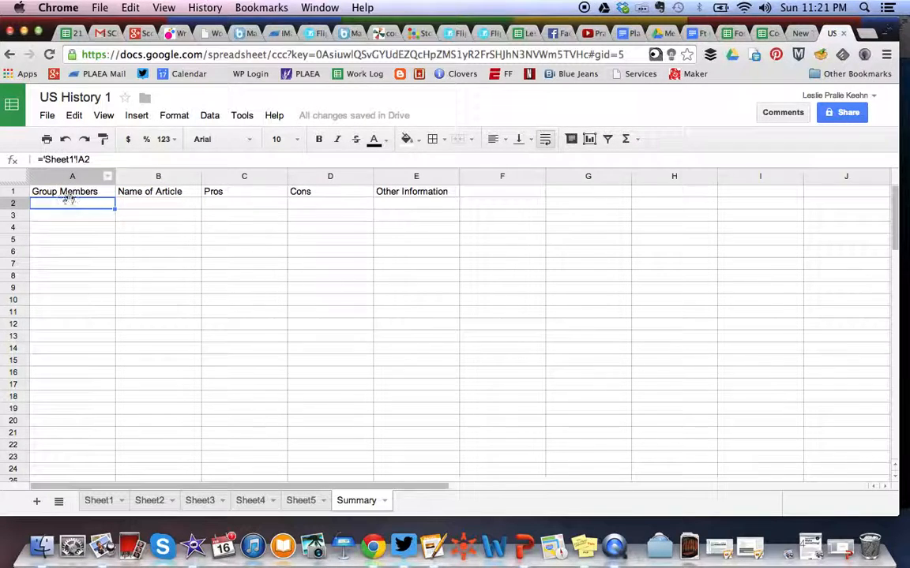
click(135, 207)
click(106, 160)
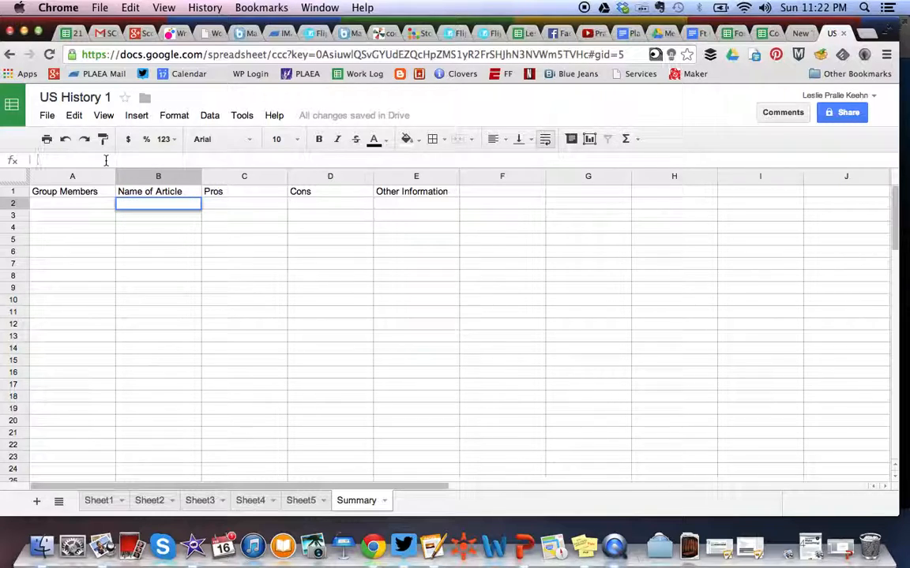
text(=)
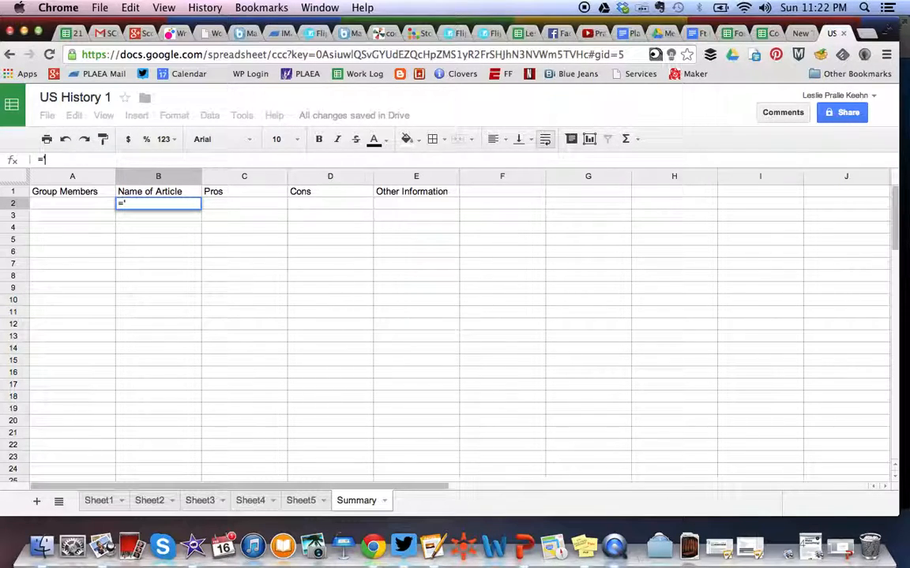
text('Sheet1')
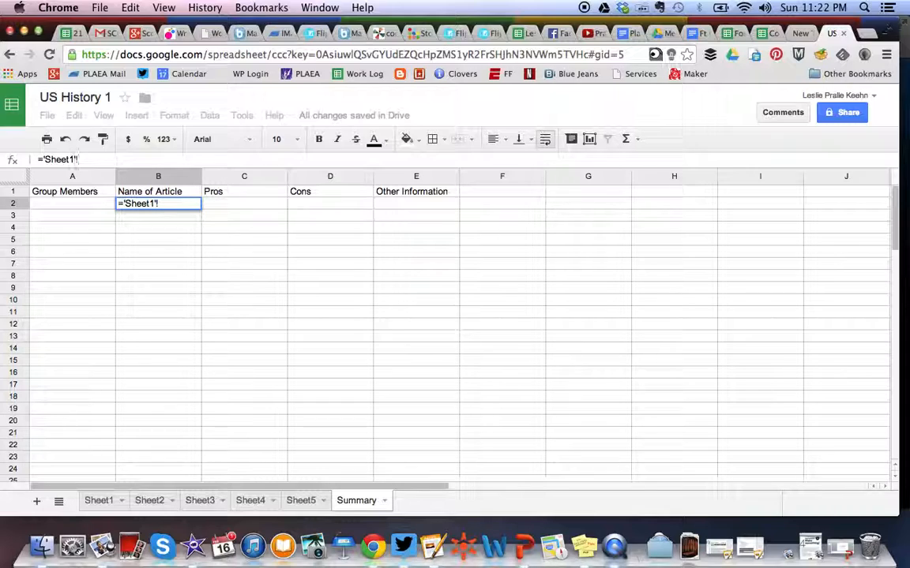
text(!B2)
click(220, 204)
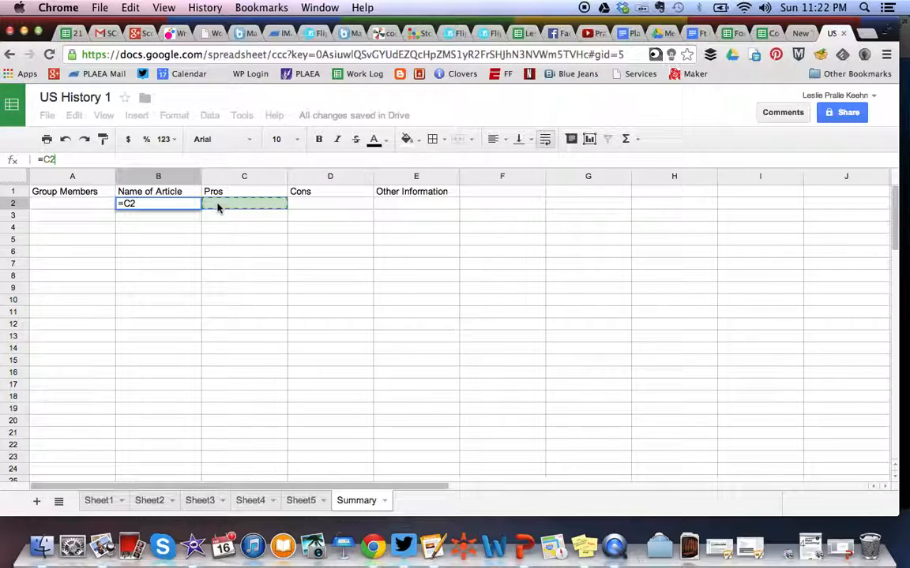
click(172, 206)
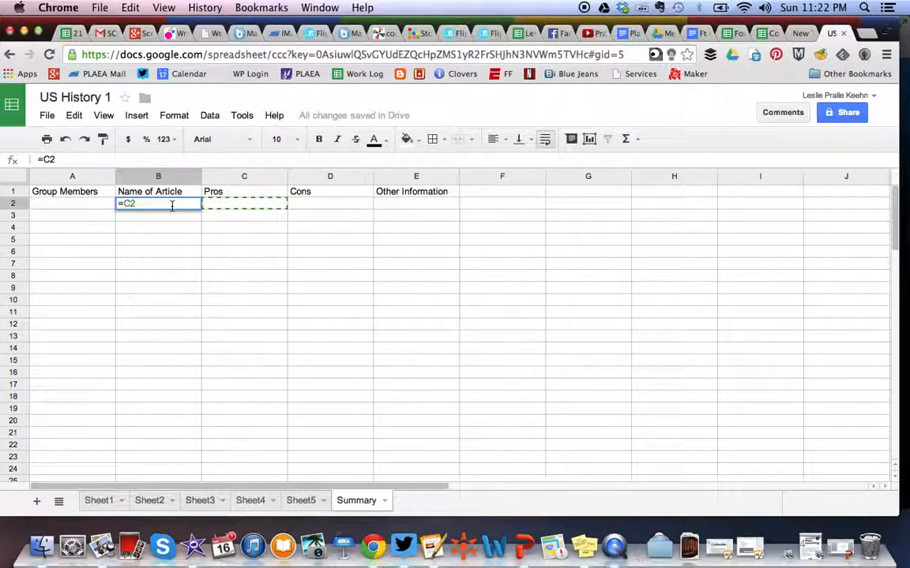
key(Escape)
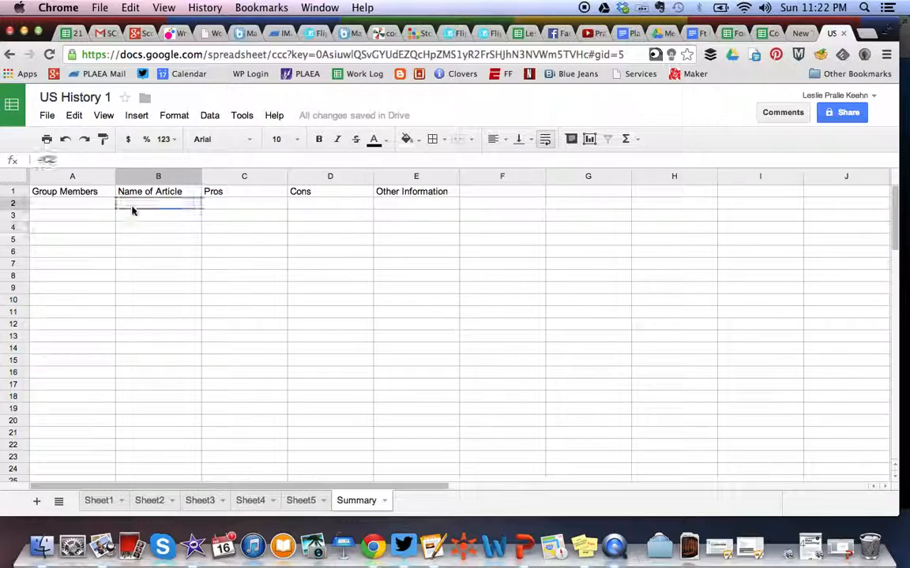
- In Summary cell B2, enter the formula ='Sheet1'!B2 to pull the article name from Sheet1
click(87, 159)
key(BackSpace)
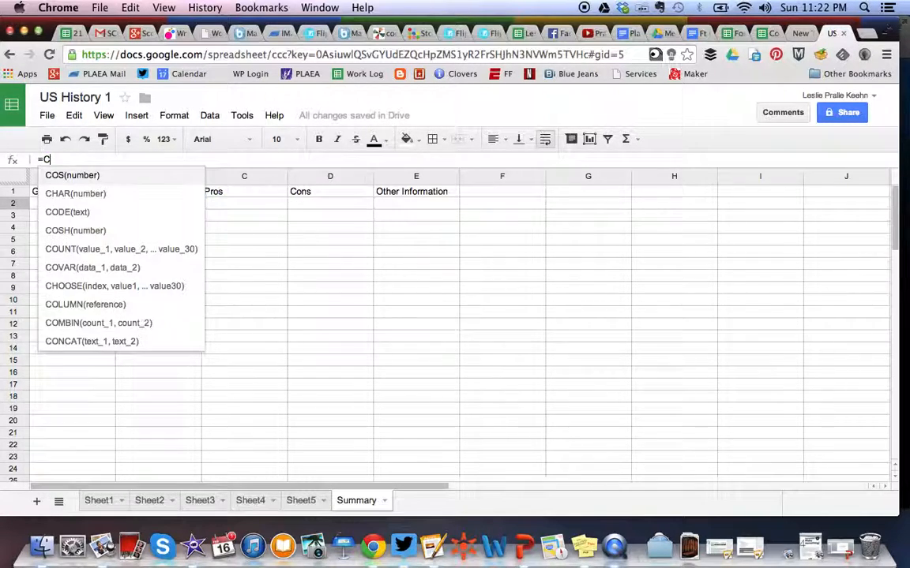
key(BackSpace)
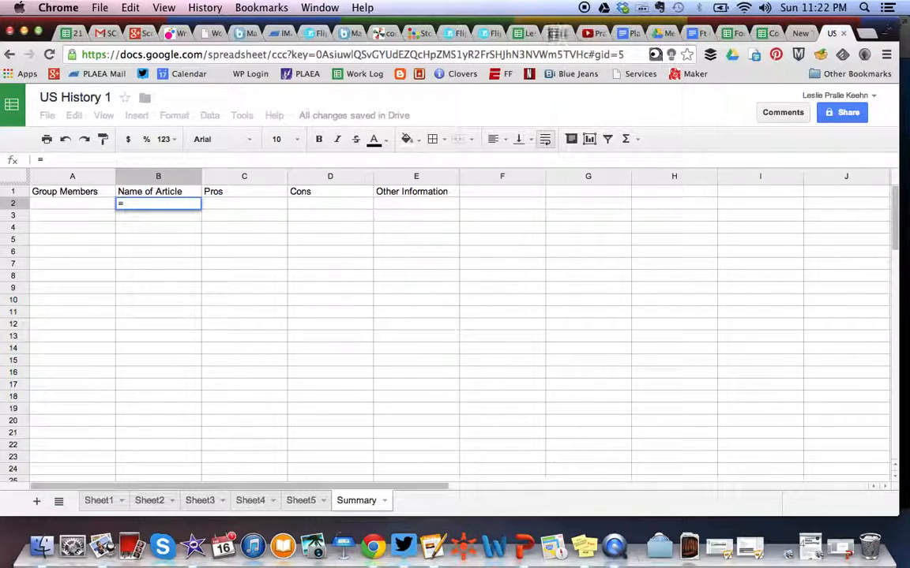
text('Sheet1)
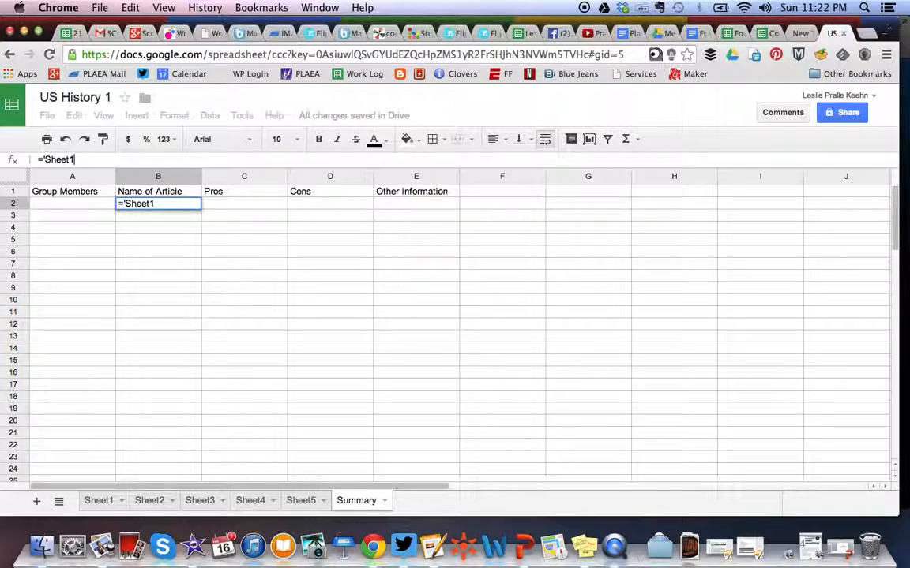
text('!B2)
key(Return)
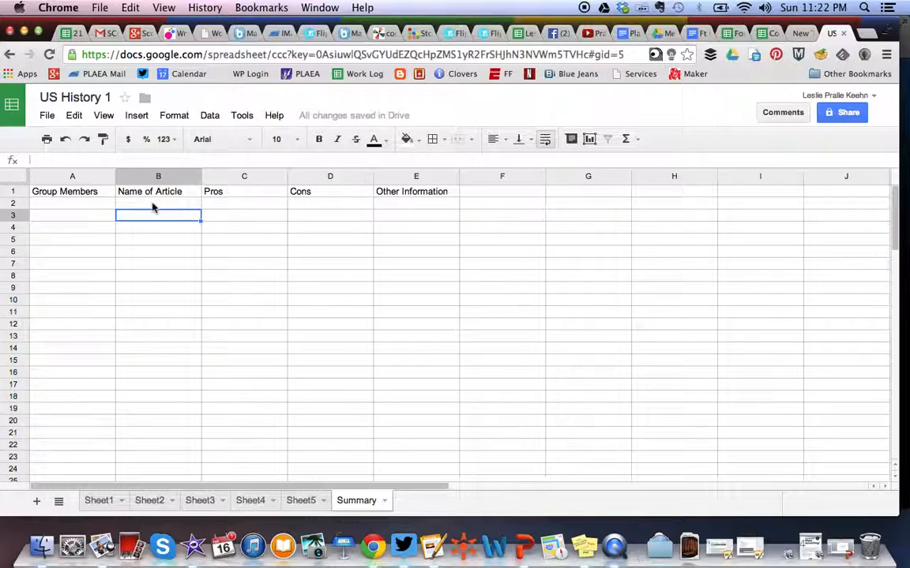
click(101, 220)
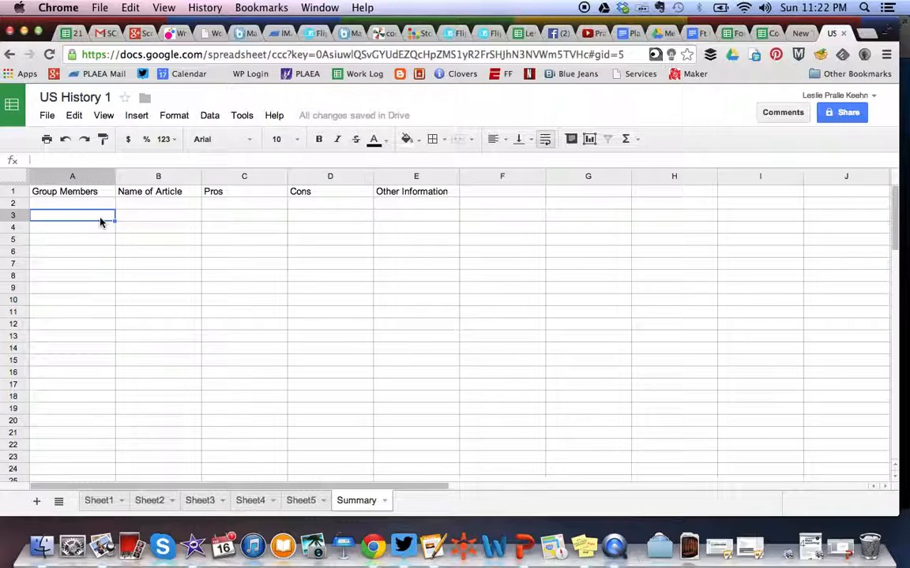
text(=)
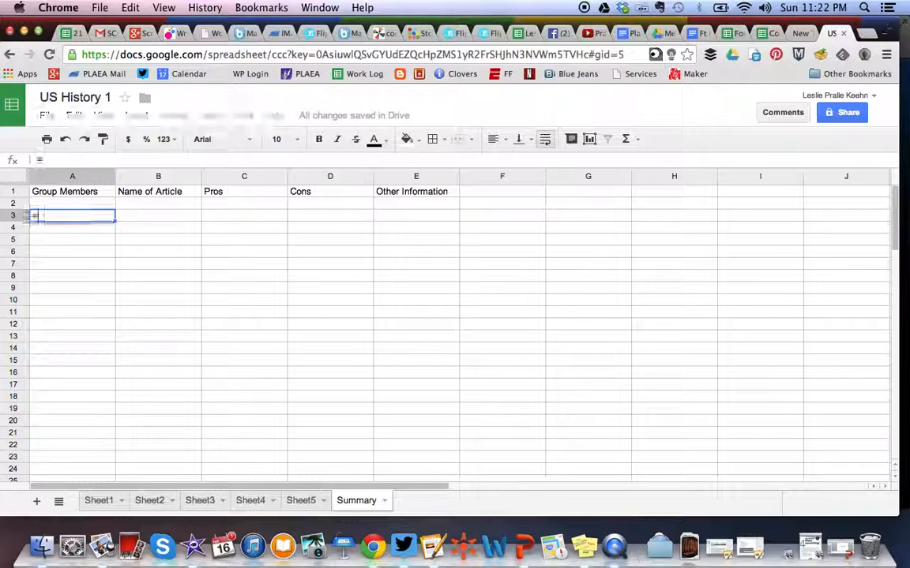
text('Sheet2)
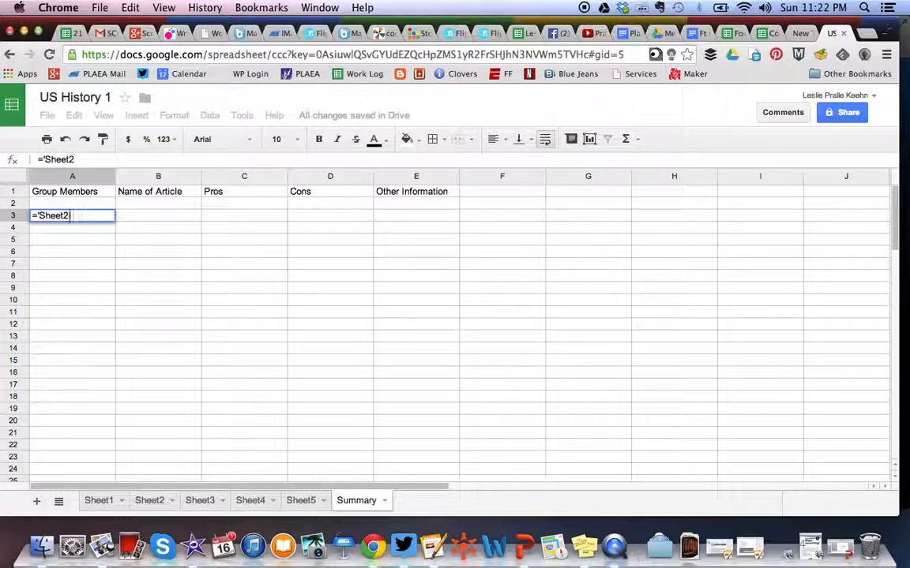
text('!A)
key(BackSpace)
key(BackSpace)
key(BackSpace)
key(BackSpace)
key(BackSpace)
key(BackSpace)
key(BackSpace)
key(BackSpace)
key(BackSpace)
key(BackSpace)
key(BackSpace)
click(89, 228)
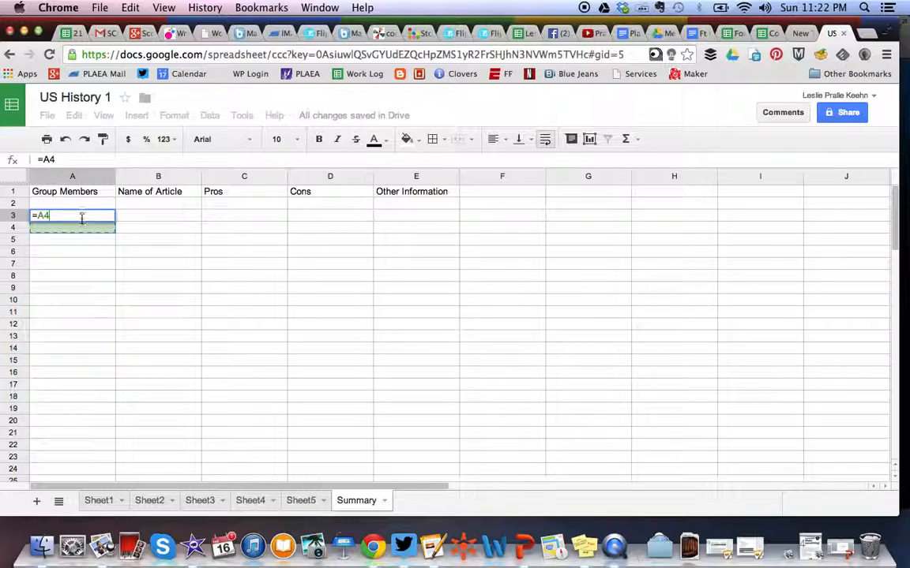
- In Summary cell A3, enter the formula ='Sheet2'!A2 to pull the group members from Sheet2
key(super+a)
text(=)
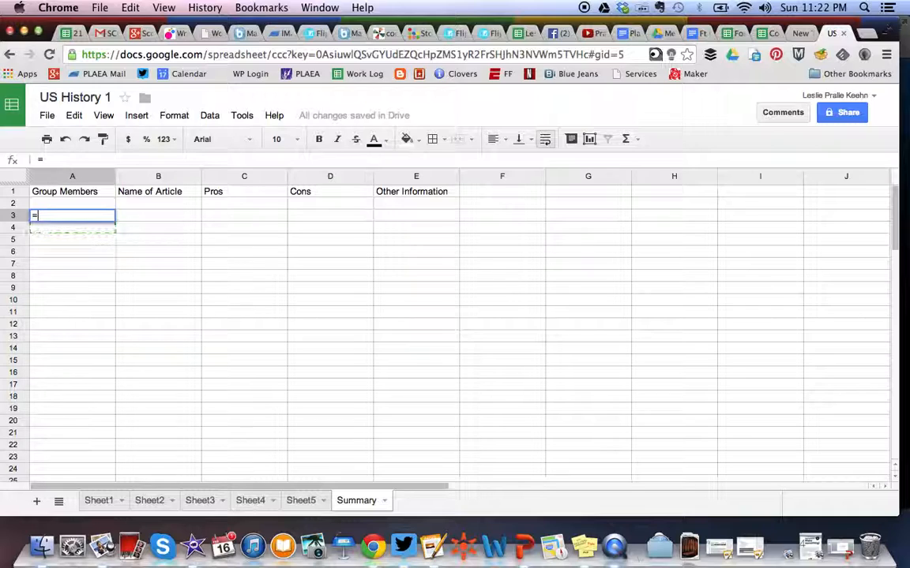
text('Sheet2'!A)
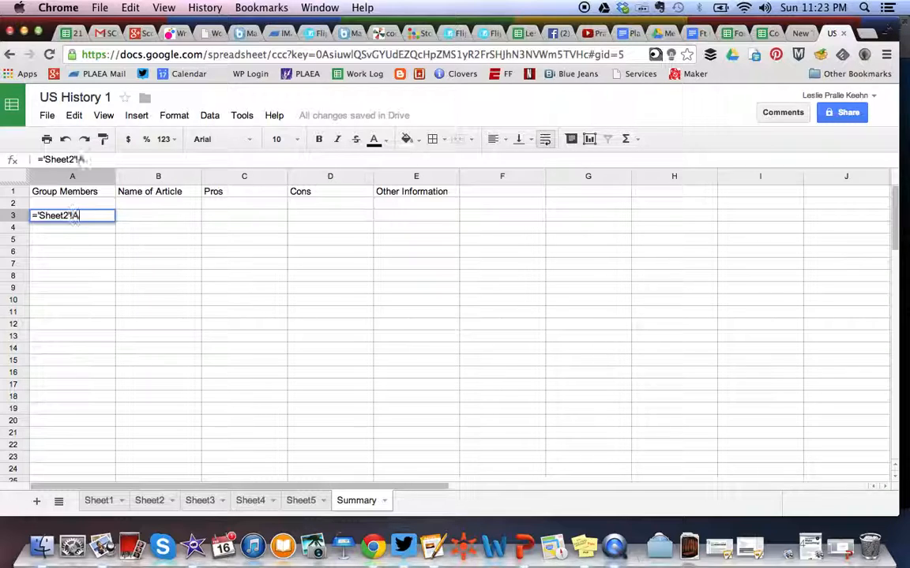
key(Return)
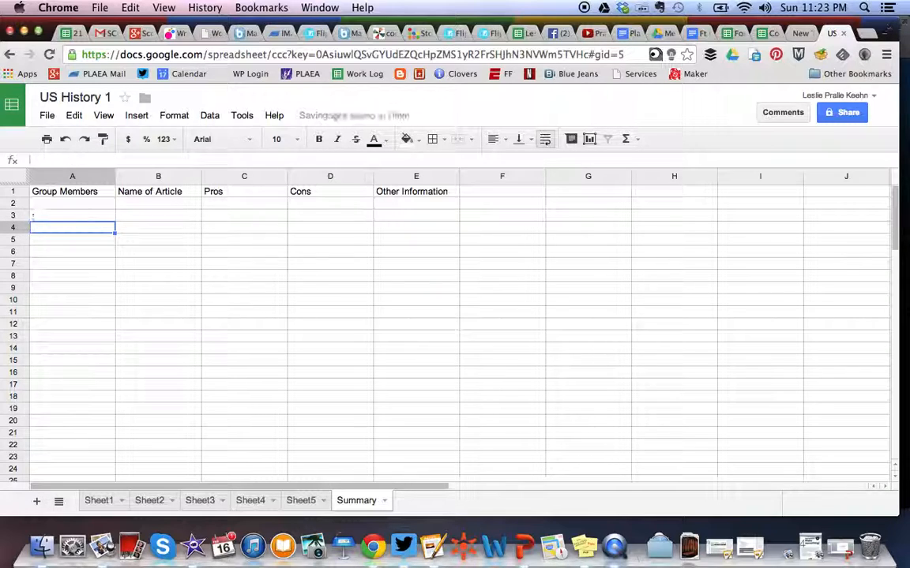
- In Sheet1 cell A2, enter the names of the group's three members separated by commas
click(78, 218)
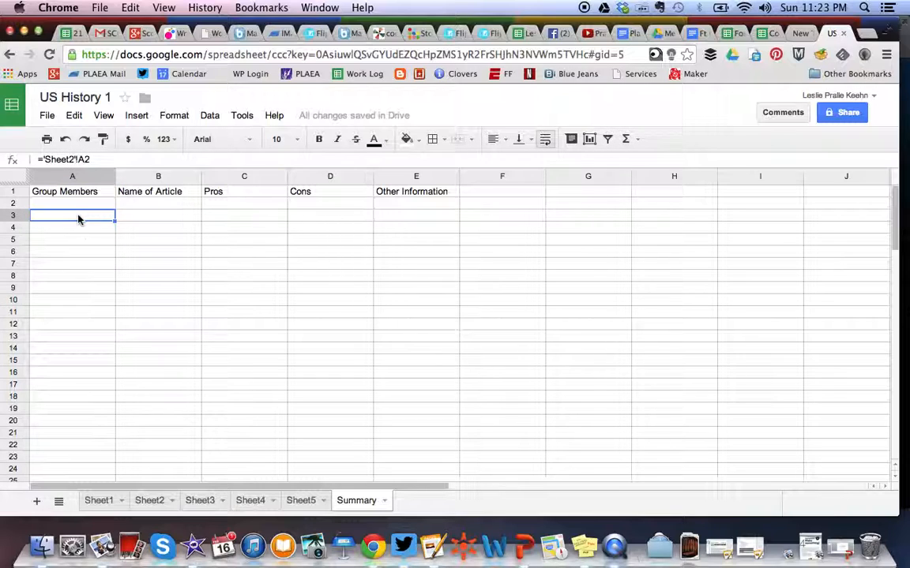
click(98, 502)
click(74, 209)
text(Jimmy, )
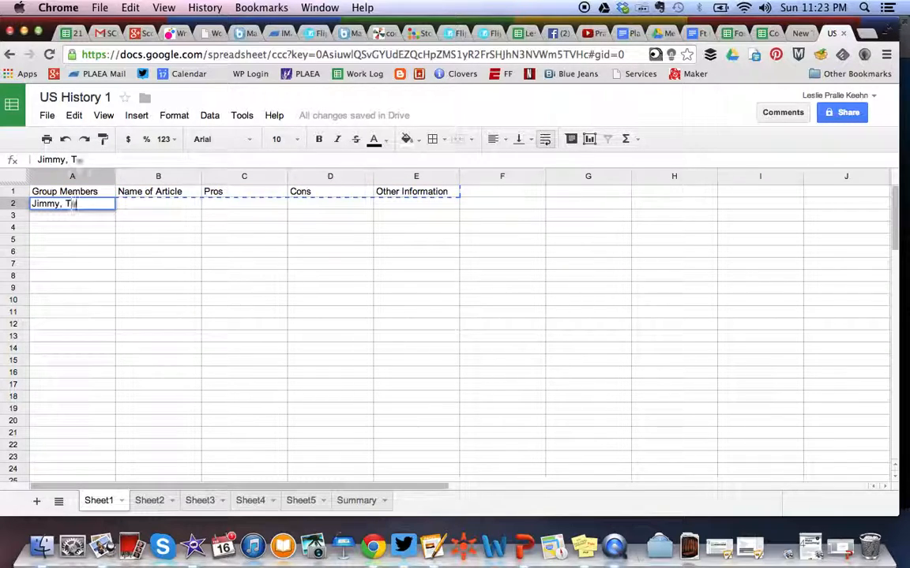
text(Tony, Sally,)
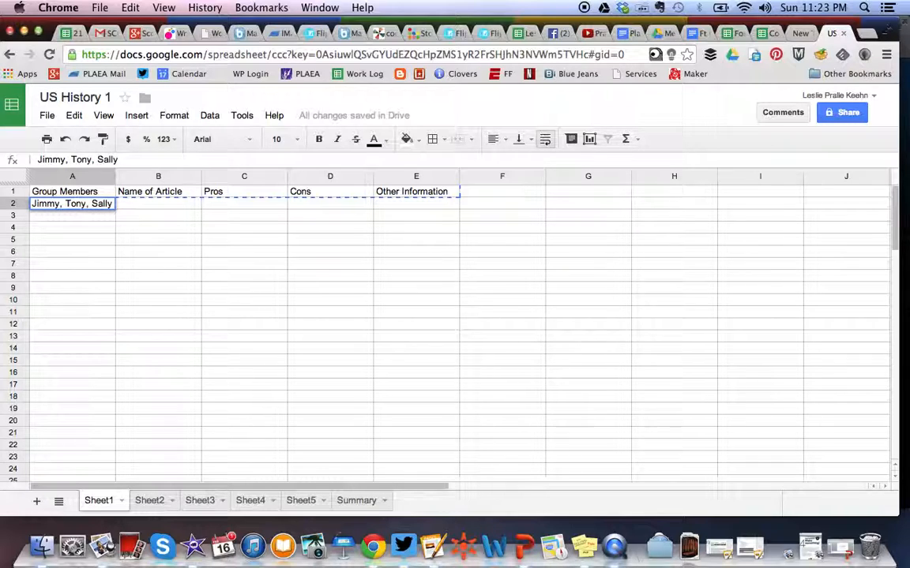
key(Return)
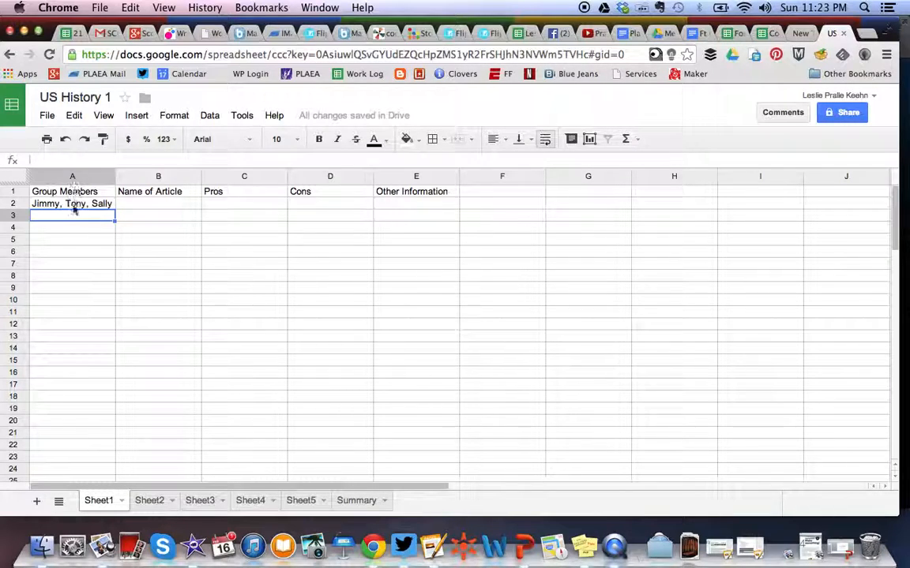
- In Sheet2 cell A2, enter the names of that group's three members separated by commas
click(359, 501)
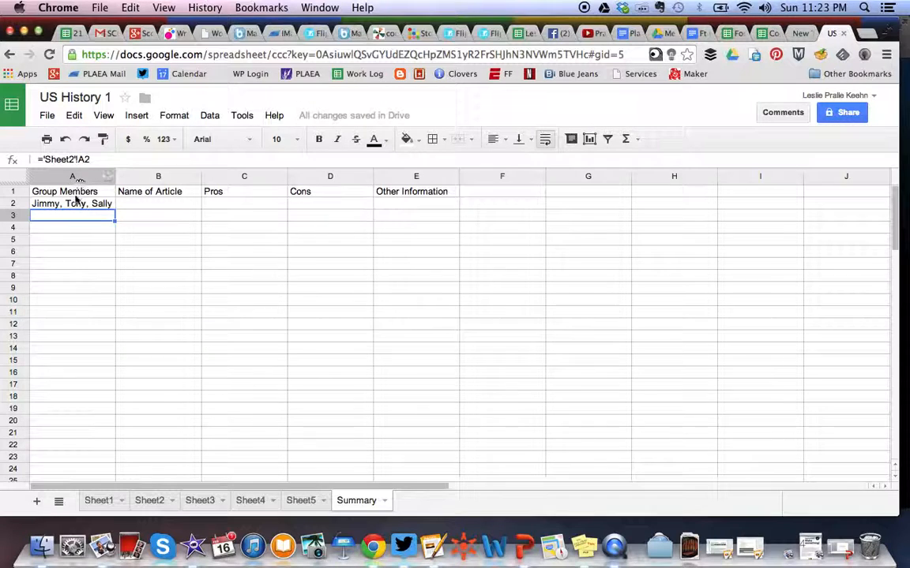
click(150, 503)
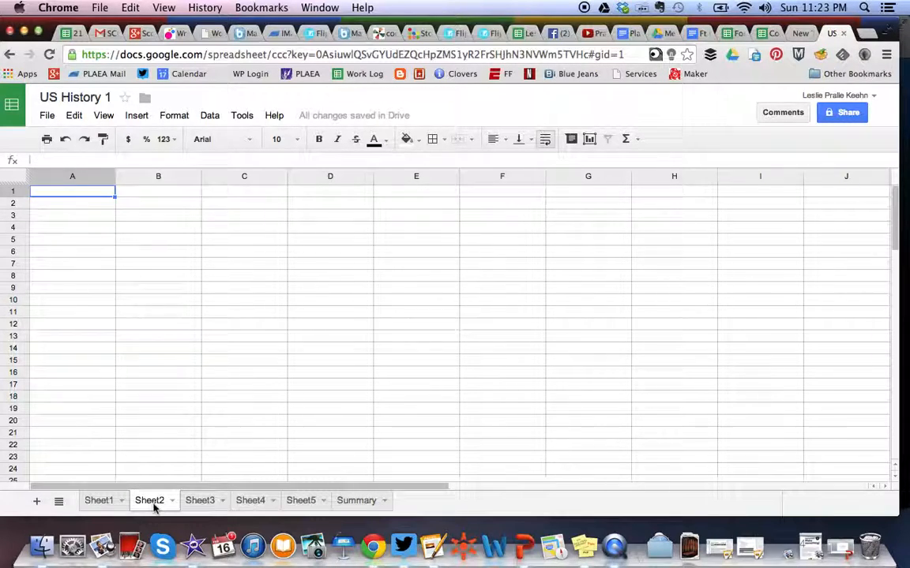
click(60, 205)
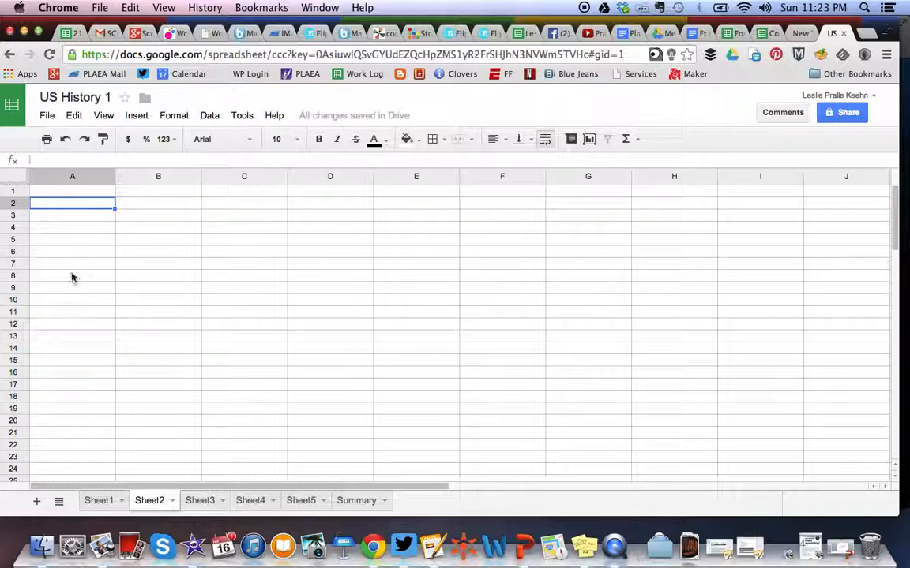
text(Trev)
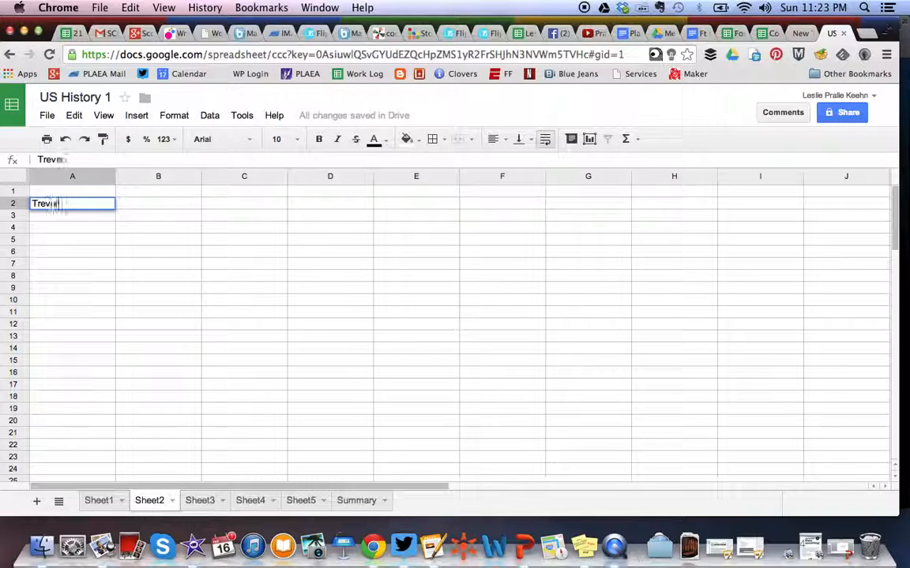
text(or, Lillian,)
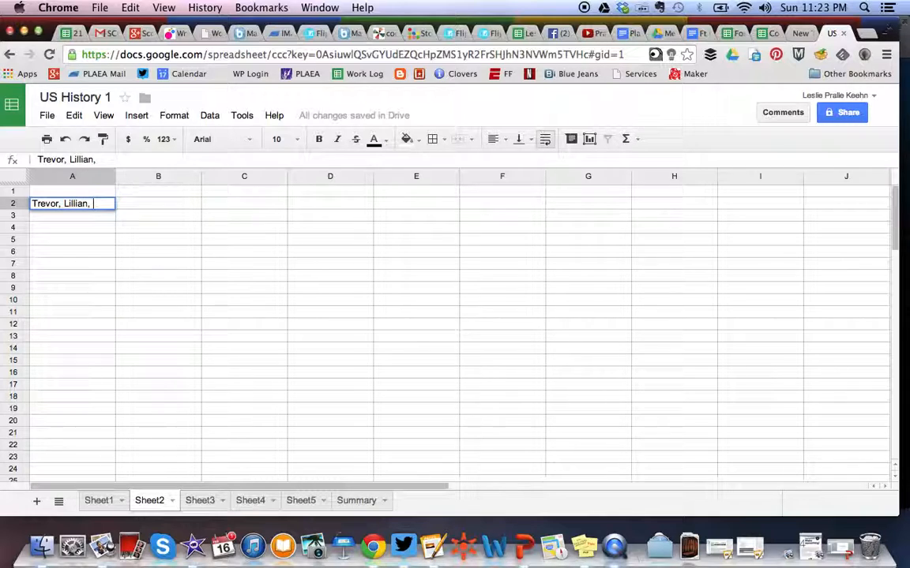
text(Nate)
key(Return)
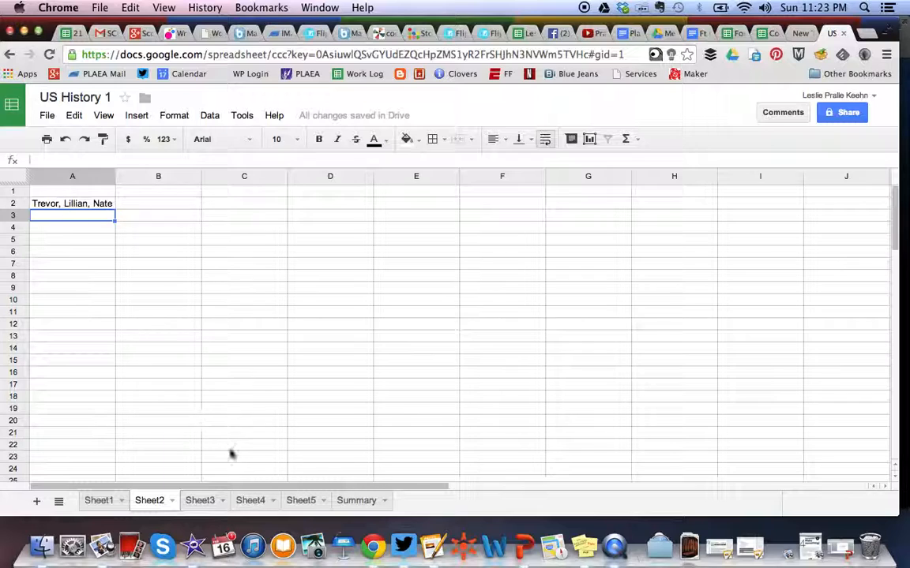
- In Sheet1 cell B2, enter the article name The Space Race
click(355, 502)
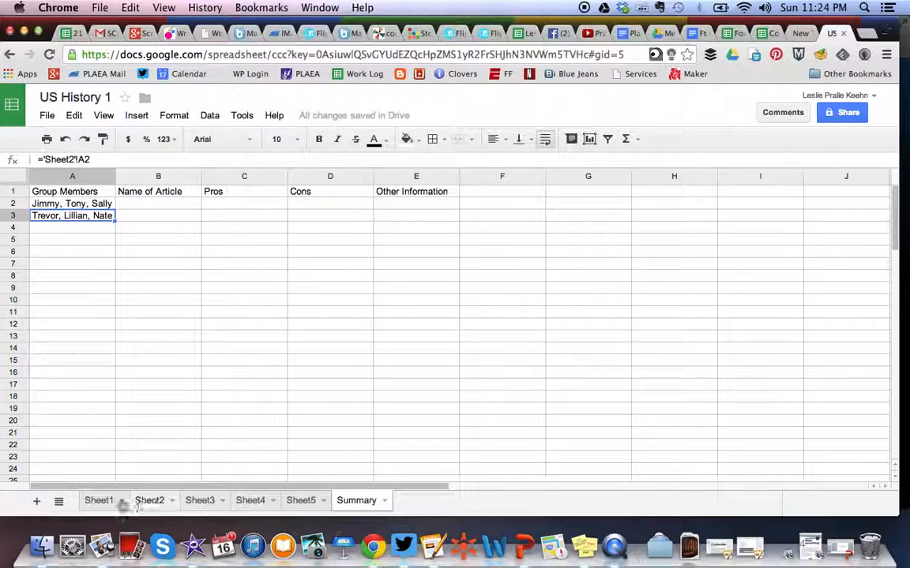
click(107, 505)
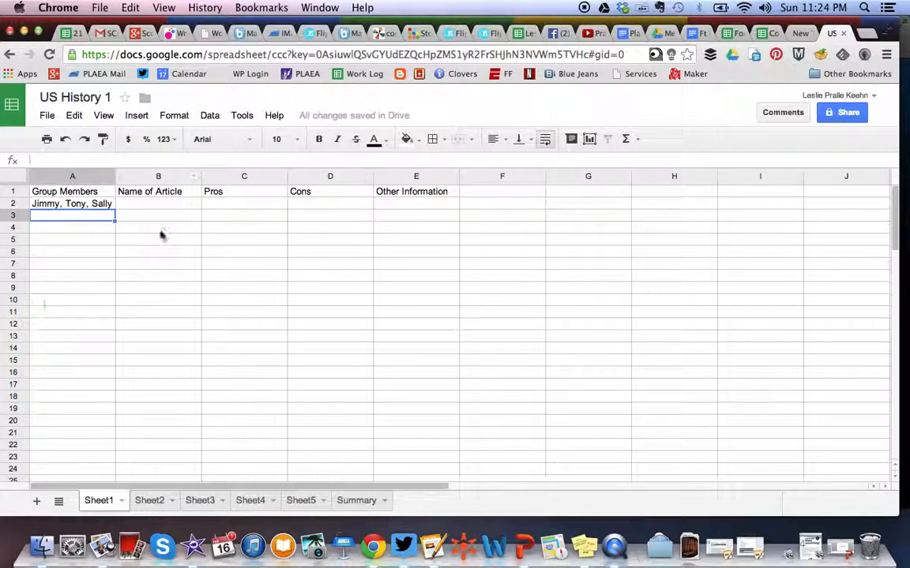
click(145, 206)
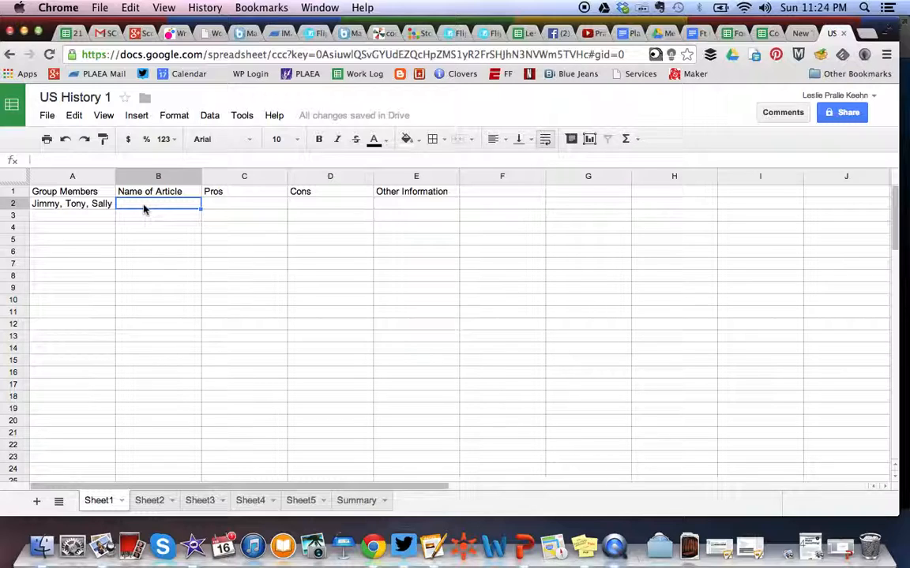
text(The Space Race)
key(Return)
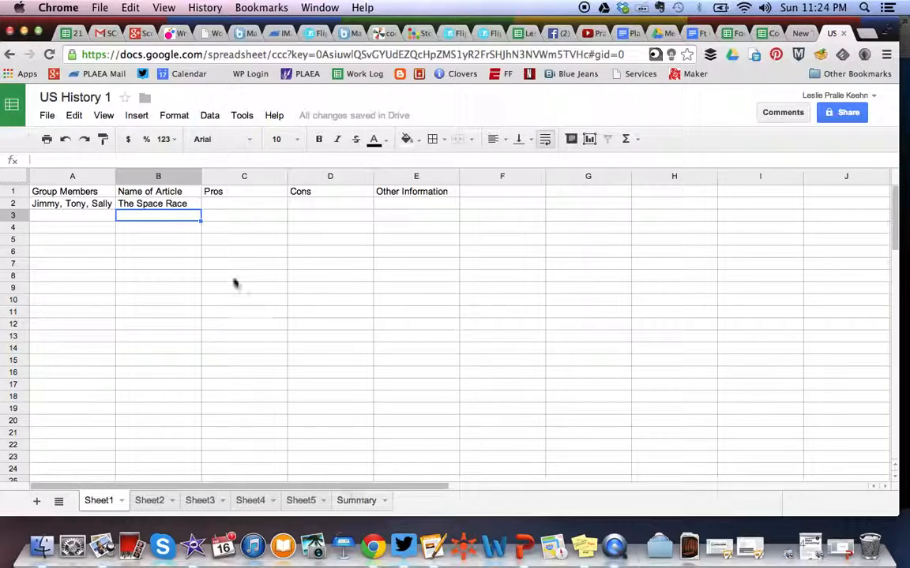
- Switch between the Summary sheet and the group sheets to compare the pulled entries
click(355, 502)
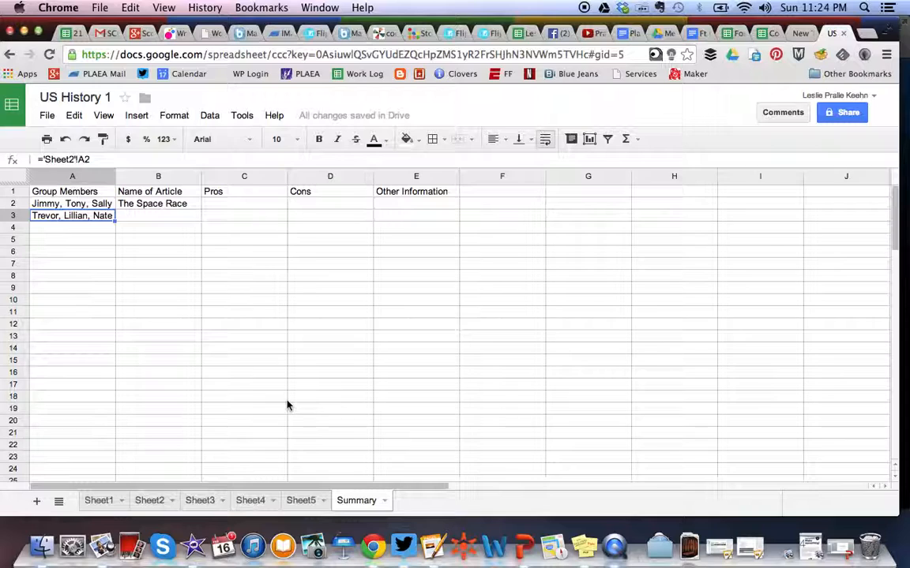
click(98, 501)
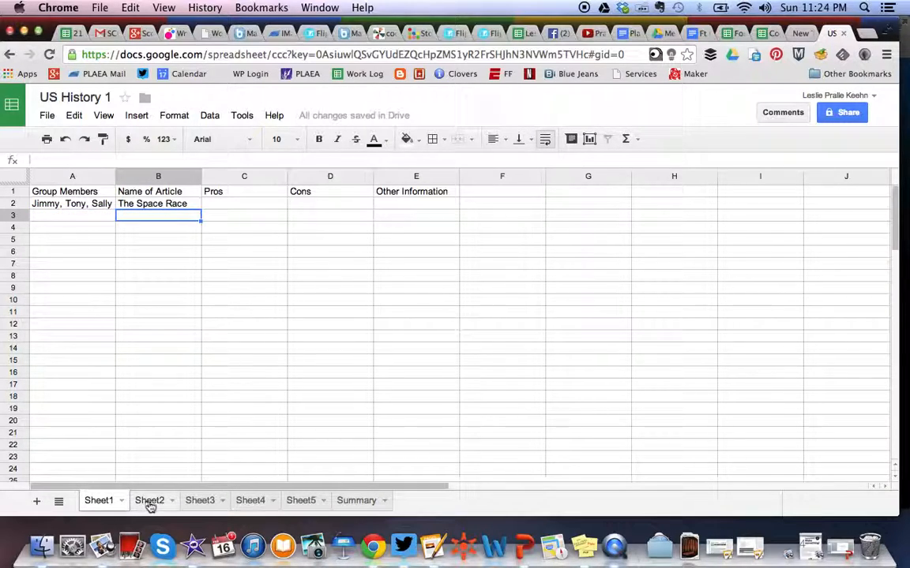
click(148, 502)
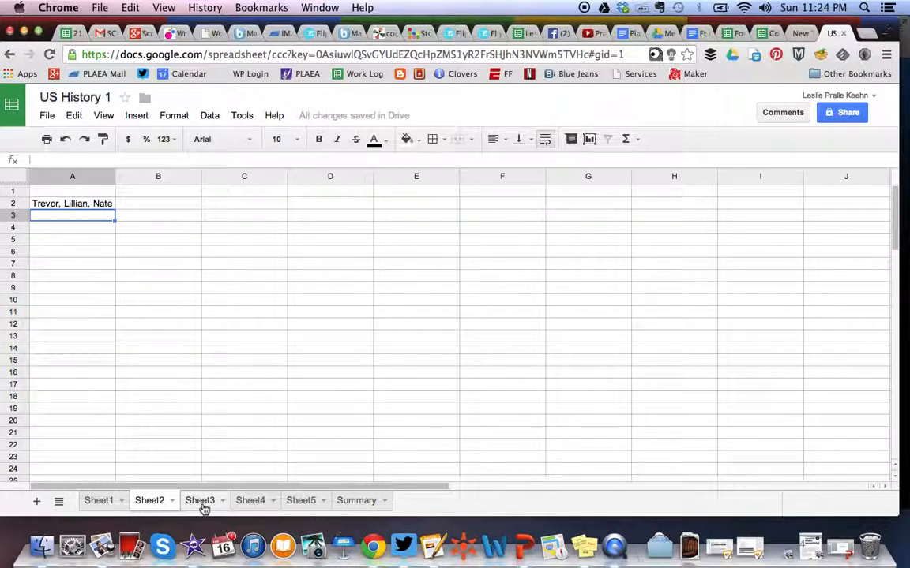
click(202, 504)
click(140, 504)
click(357, 502)
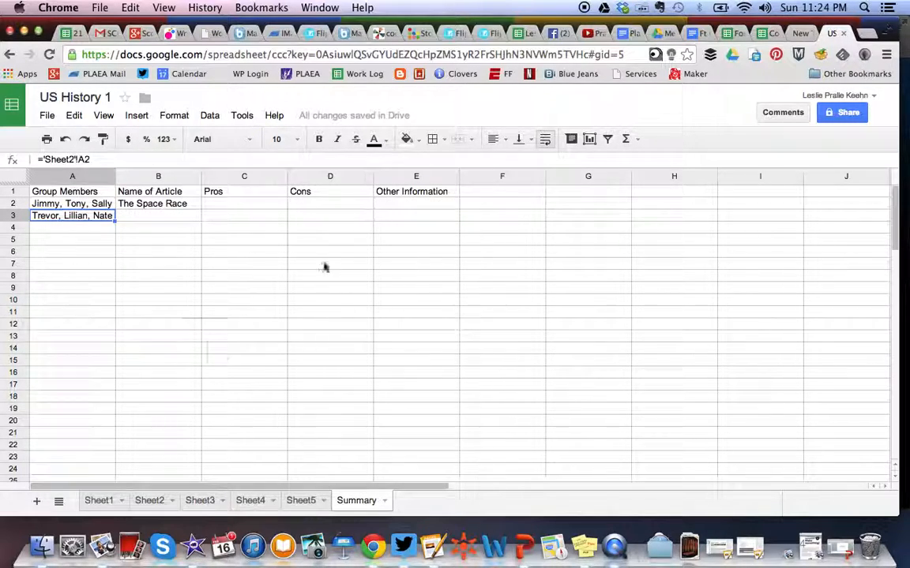
click(101, 502)
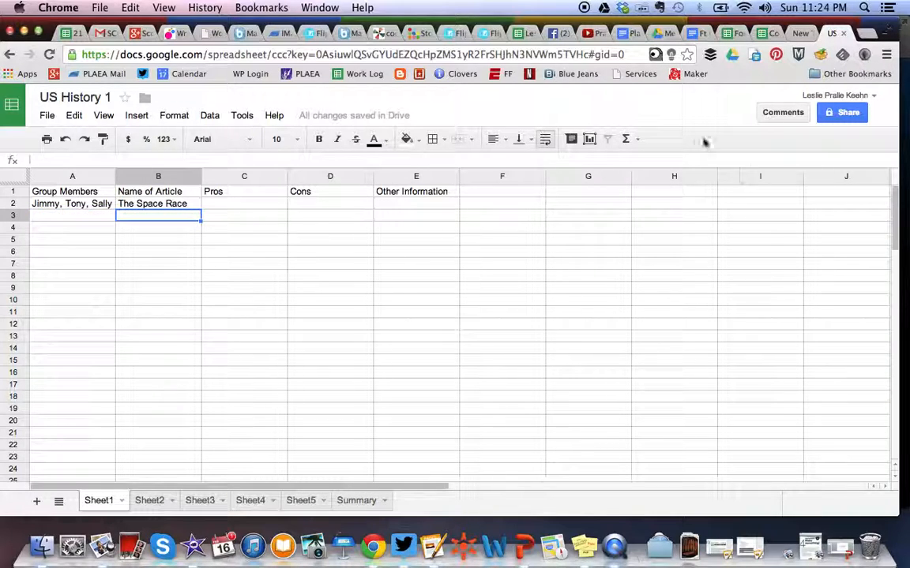